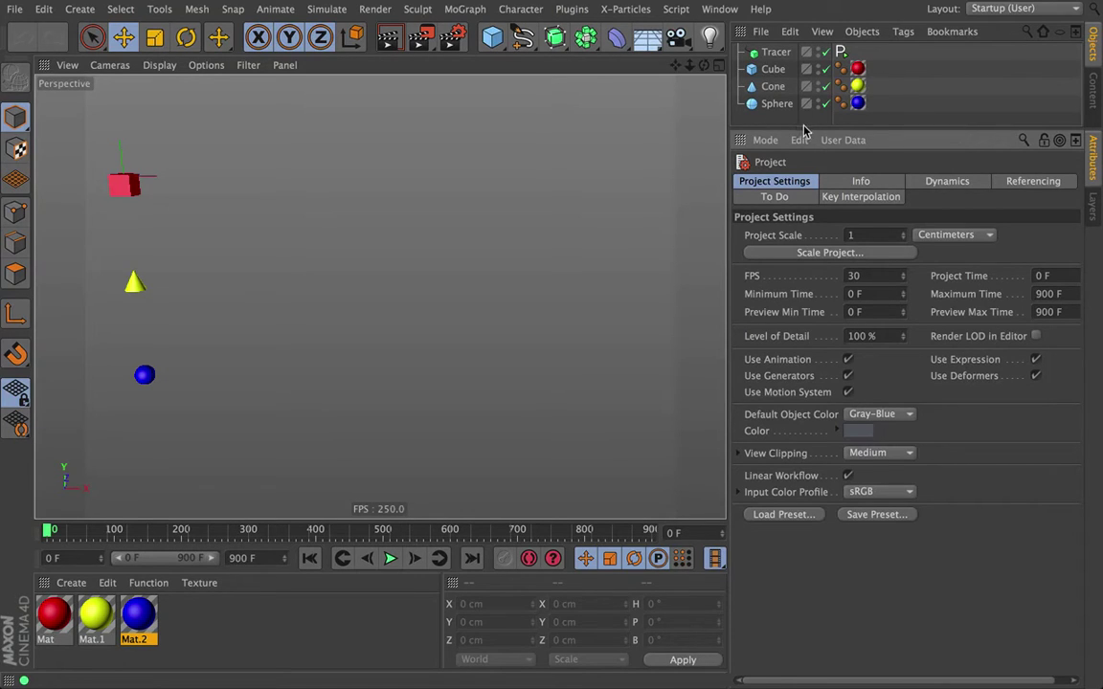
Enlarge the object list and select the Cube, then the Tracer, to view their settings
{"action": "left_click_drag", "start_coordinate": [805, 131], "coordinate": [804, 230]}
{"action": "left_click", "coordinate": [772, 74]}
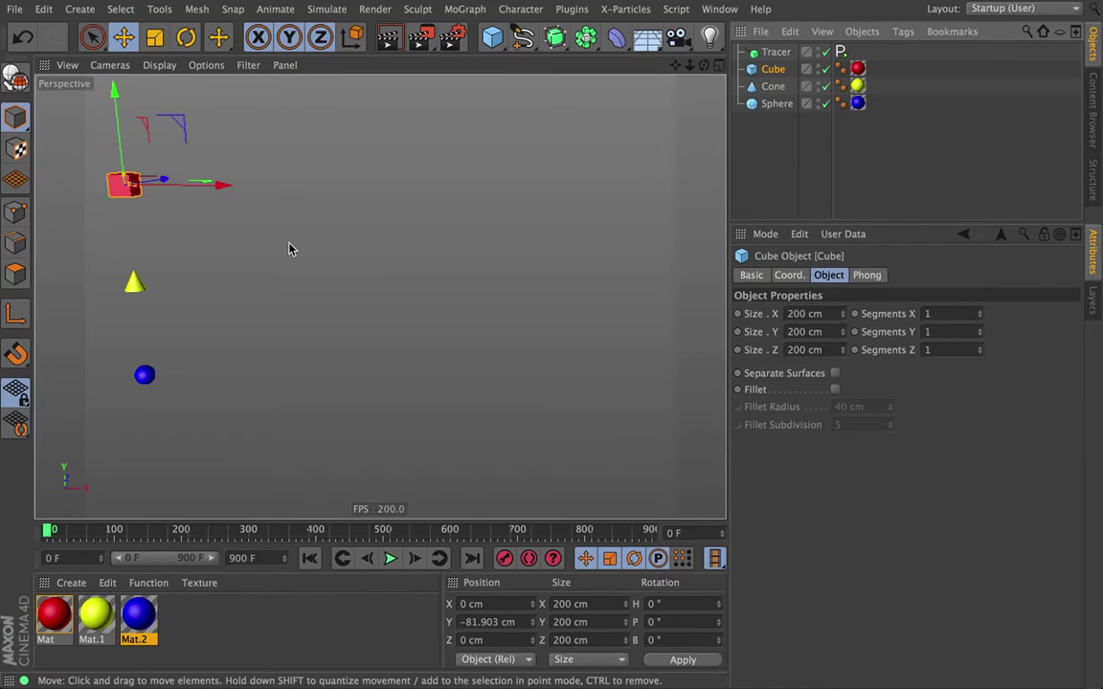
{"action": "left_click", "coordinate": [773, 53]}
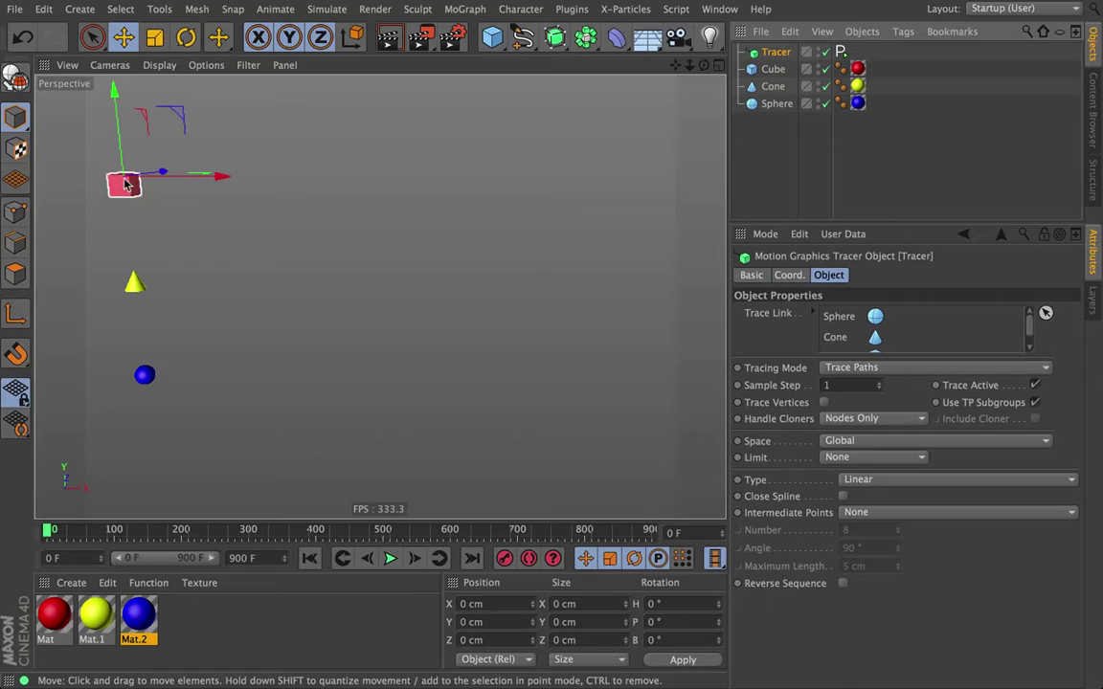
Play the animation, drag the cube along Y to draw a trail, then rewind to frame 0
{"action": "key", "text": "F8"}
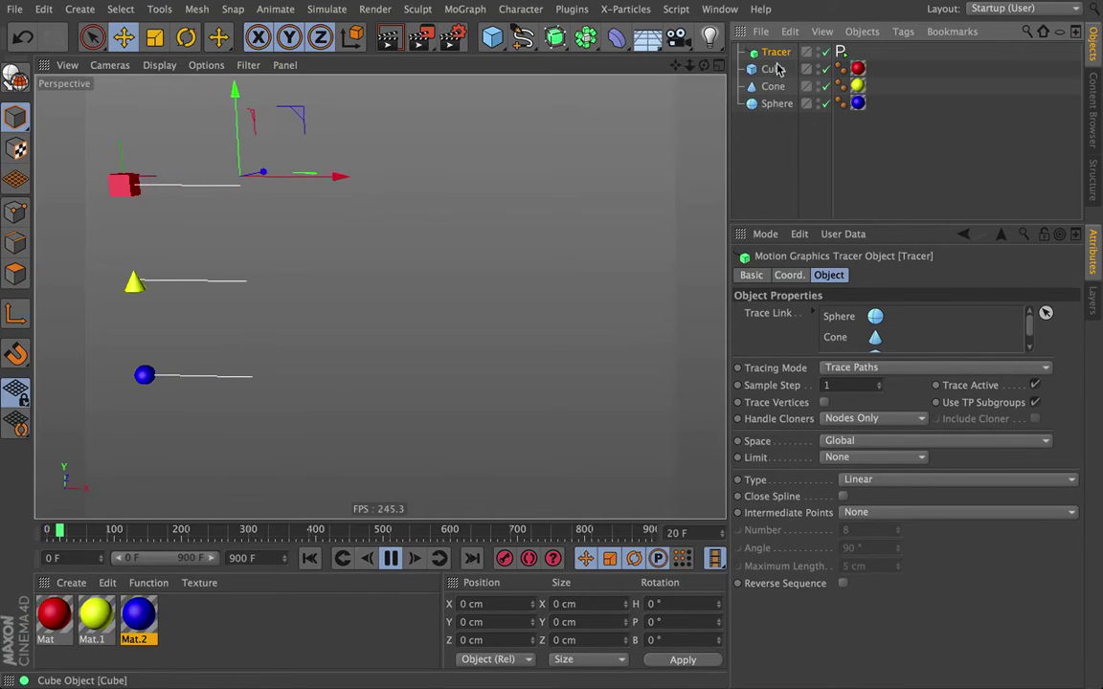
{"action": "left_click", "coordinate": [125, 184]}
{"action": "mouse_move", "coordinate": [112, 105]}
{"action": "left_mouse_down"}
{"action": "mouse_move", "coordinate": [115, 146]}
{"action": "mouse_move", "coordinate": [115, 127]}
{"action": "mouse_move", "coordinate": [132, 141]}
{"action": "mouse_move", "coordinate": [124, 181]}
{"action": "left_mouse_up"}
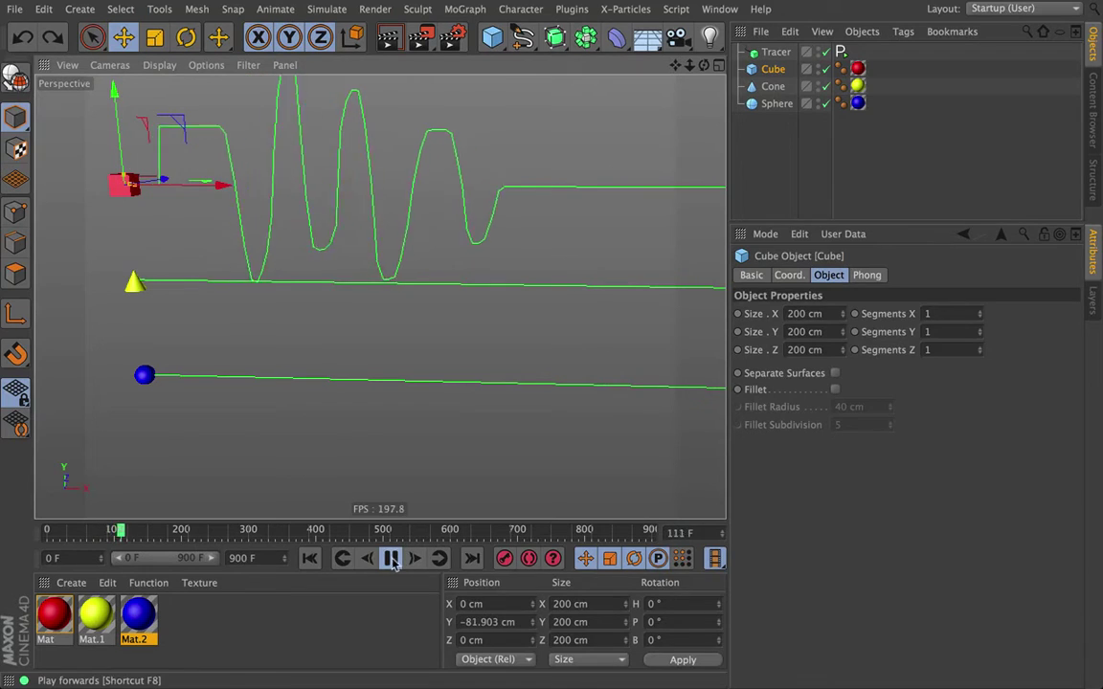
{"action": "left_click", "coordinate": [342, 559]}
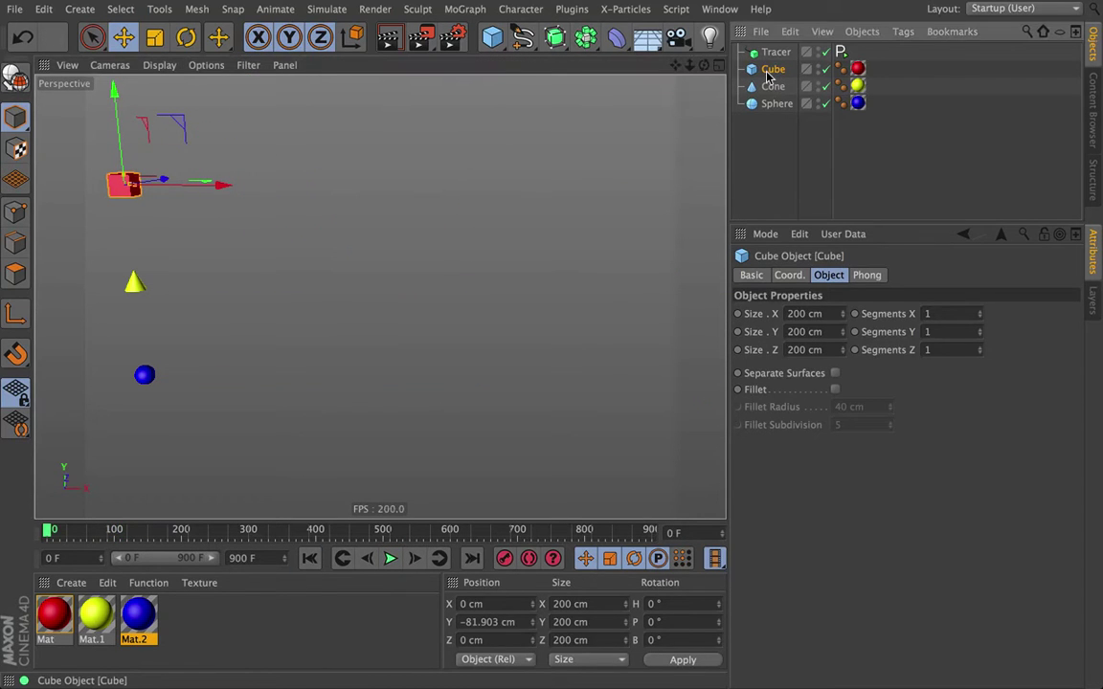
Give the Cube a Signal tag linked to its Position Y, ranging 0 cm to -81.903 cm
{"action": "right_click", "coordinate": [767, 76]}
{"action": "left_click", "coordinate": [795, 224]}
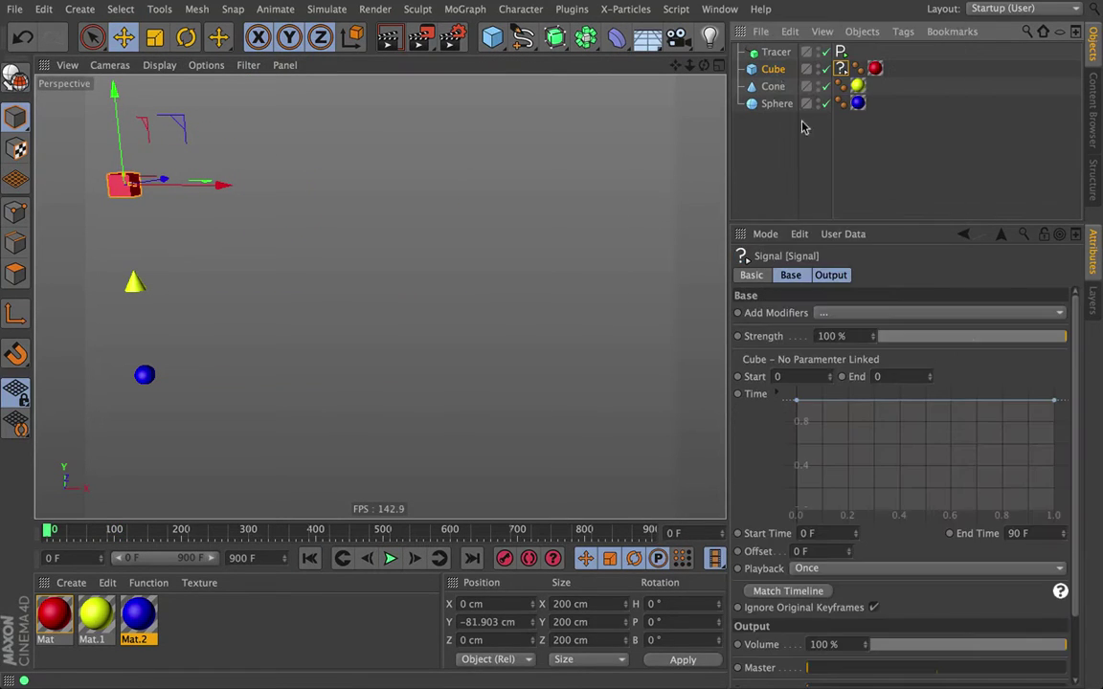
{"action": "left_click", "coordinate": [773, 71]}
{"action": "left_click", "coordinate": [788, 275]}
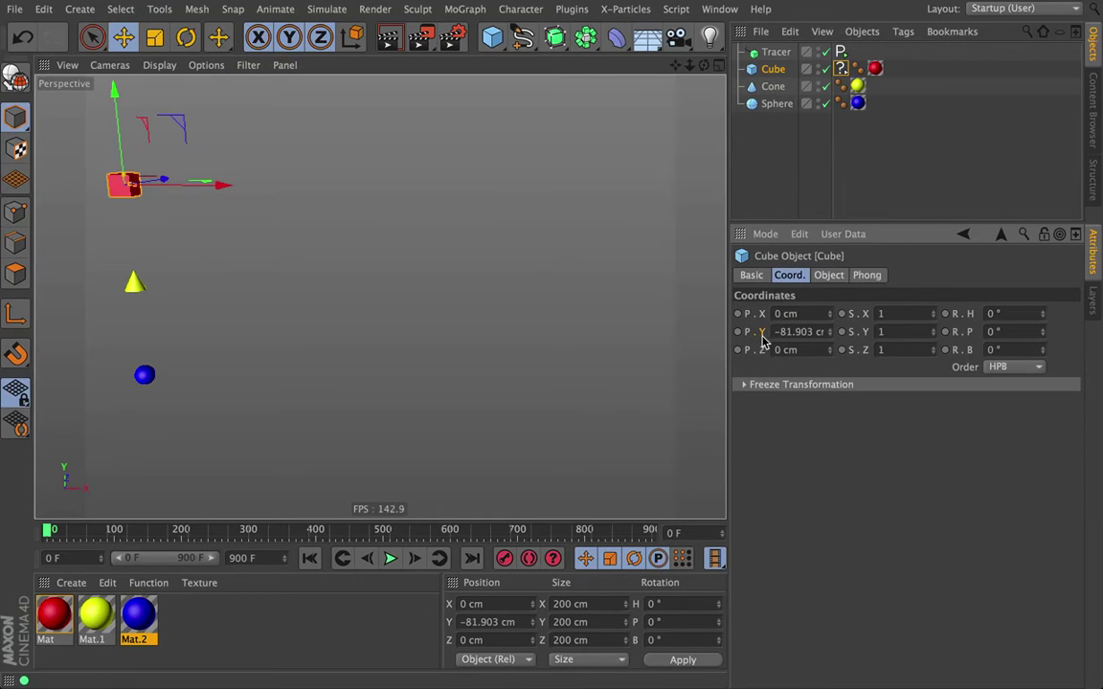
{"action": "left_click", "coordinate": [841, 70]}
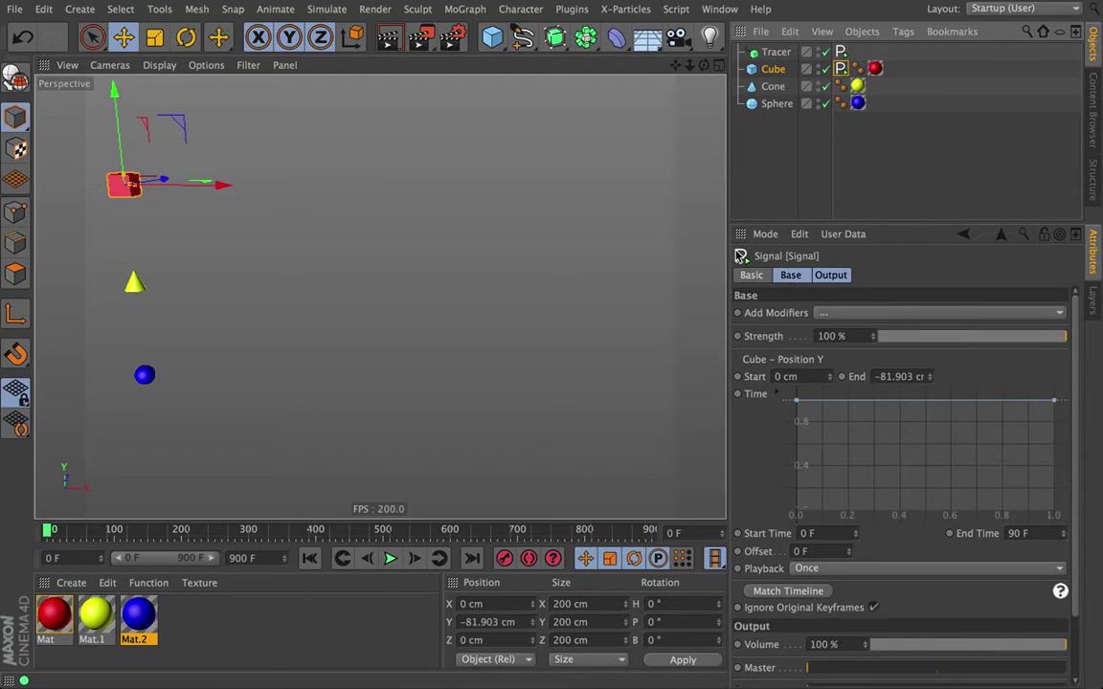
{"action": "left_click", "coordinate": [842, 313]}
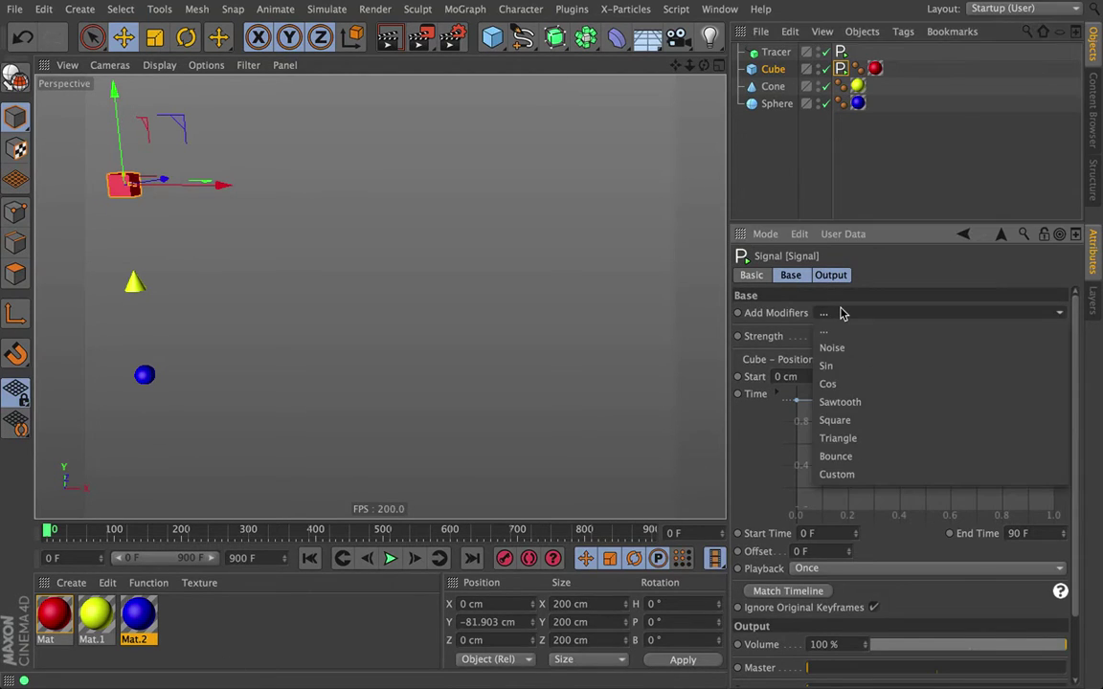
Add a Custom modifier (500 cm variation, 90 F loop) and play to watch the sawtooth path
{"action": "left_click", "coordinate": [845, 476]}
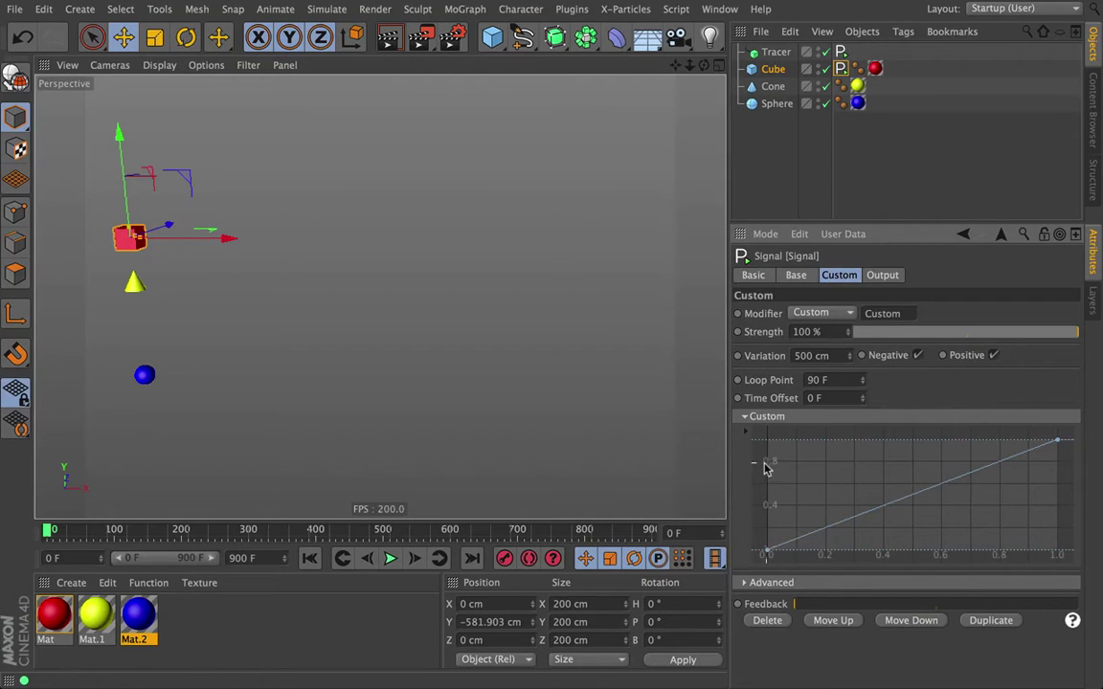
{"action": "left_click", "coordinate": [390, 558]}
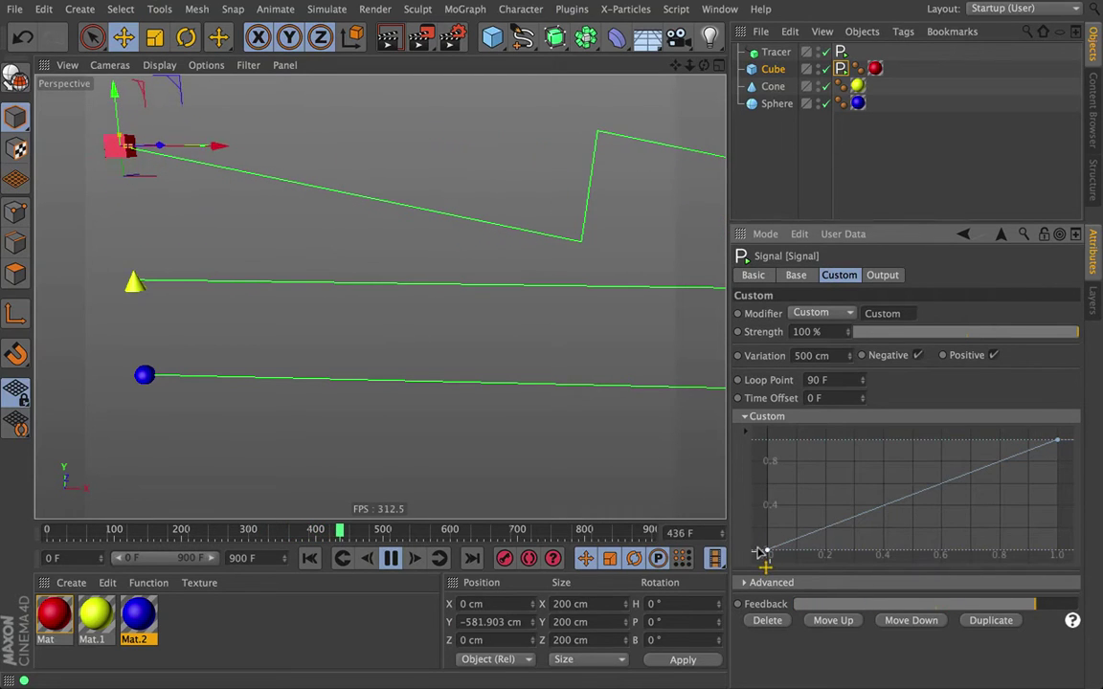
Set both Custom curve end points near 0.45, with a peak near 0.25 and a valley at 0
{"action": "left_click_drag", "start_coordinate": [766, 552], "coordinate": [750, 499]}
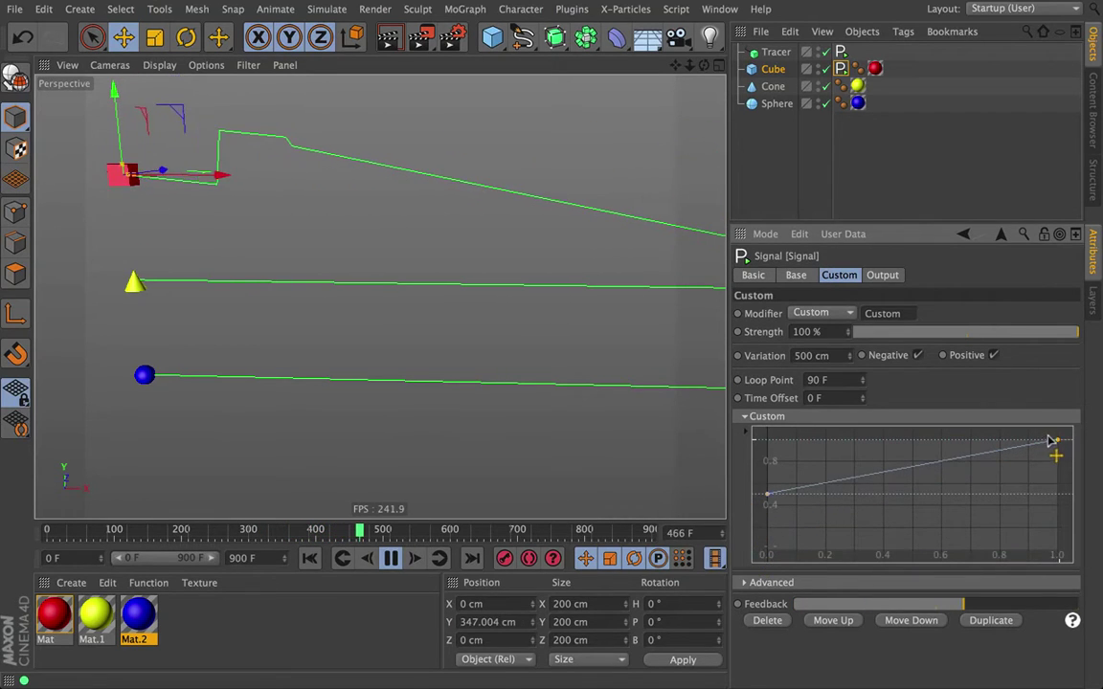
{"action": "left_click_drag", "start_coordinate": [1058, 442], "coordinate": [1058, 497]}
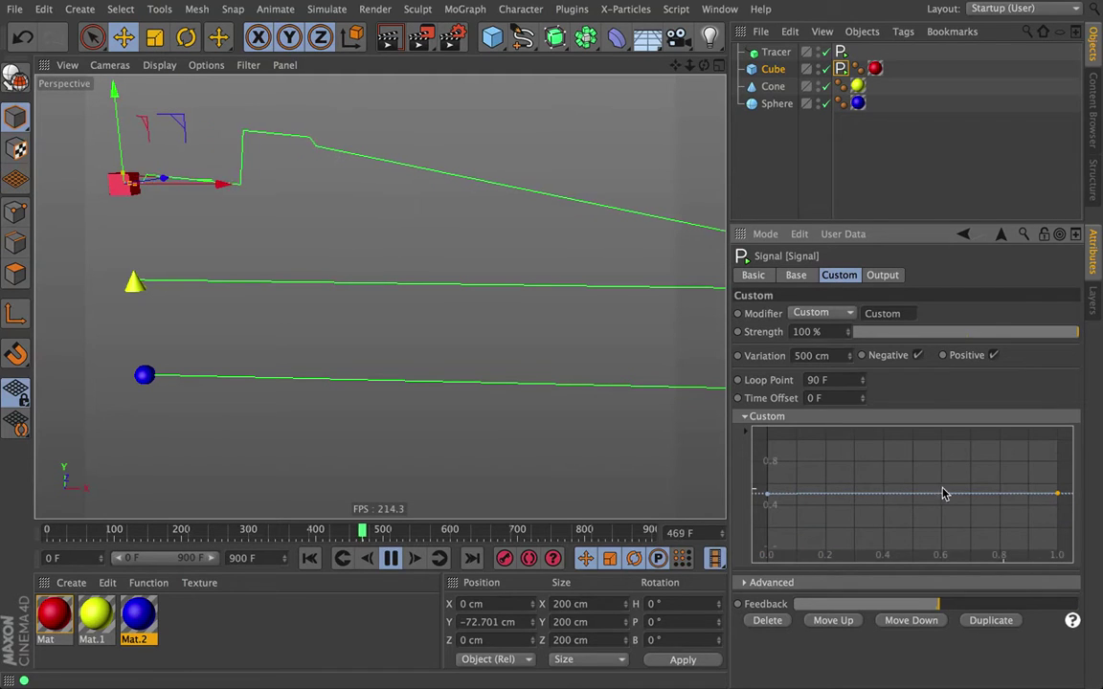
{"action": "left_click_drag", "start_coordinate": [833, 495], "coordinate": [825, 450], "text": "ctrl"}
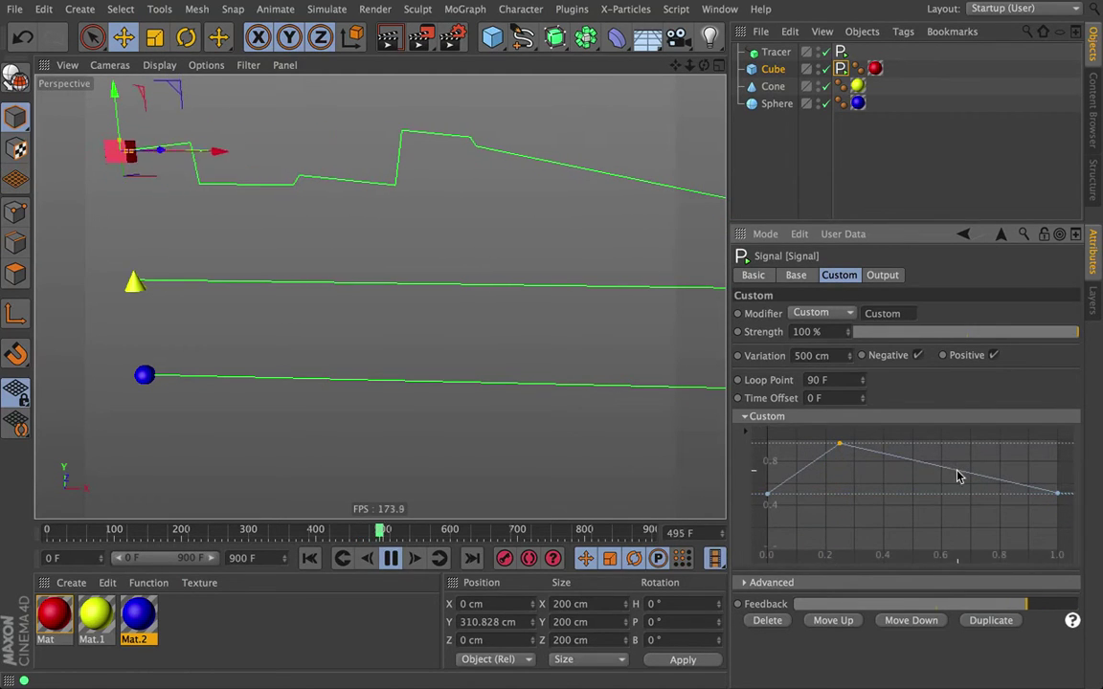
{"action": "left_click_drag", "start_coordinate": [943, 467], "coordinate": [951, 546], "text": "ctrl"}
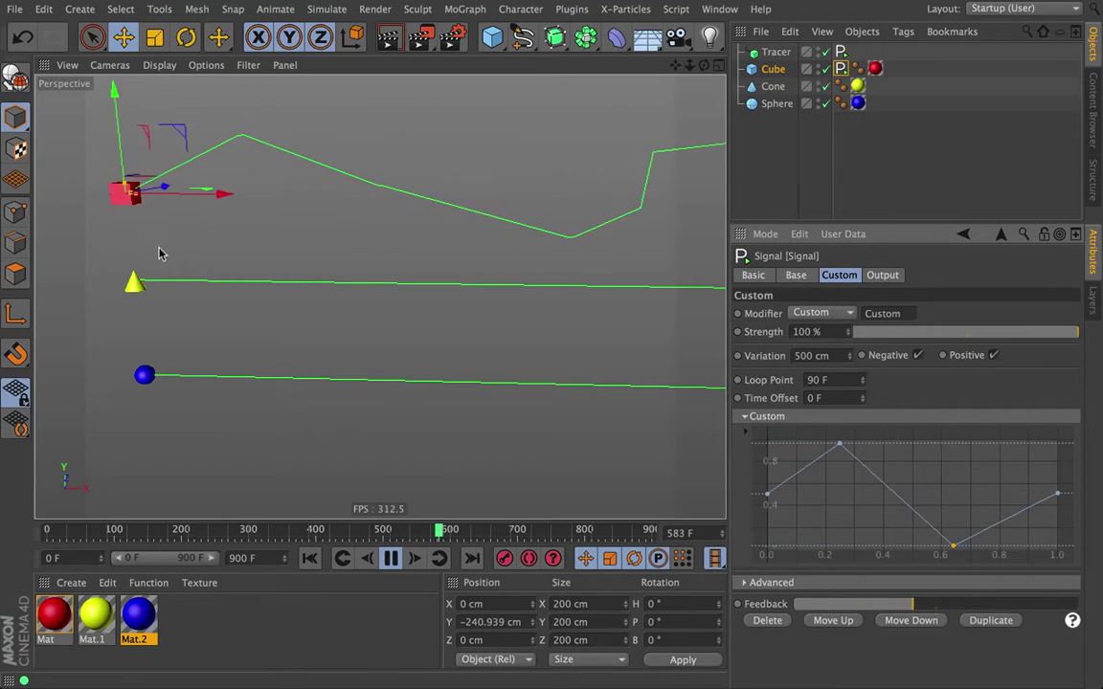
Set the Custom curve's Loop Point to 45 F
{"action": "left_click", "coordinate": [814, 380]}
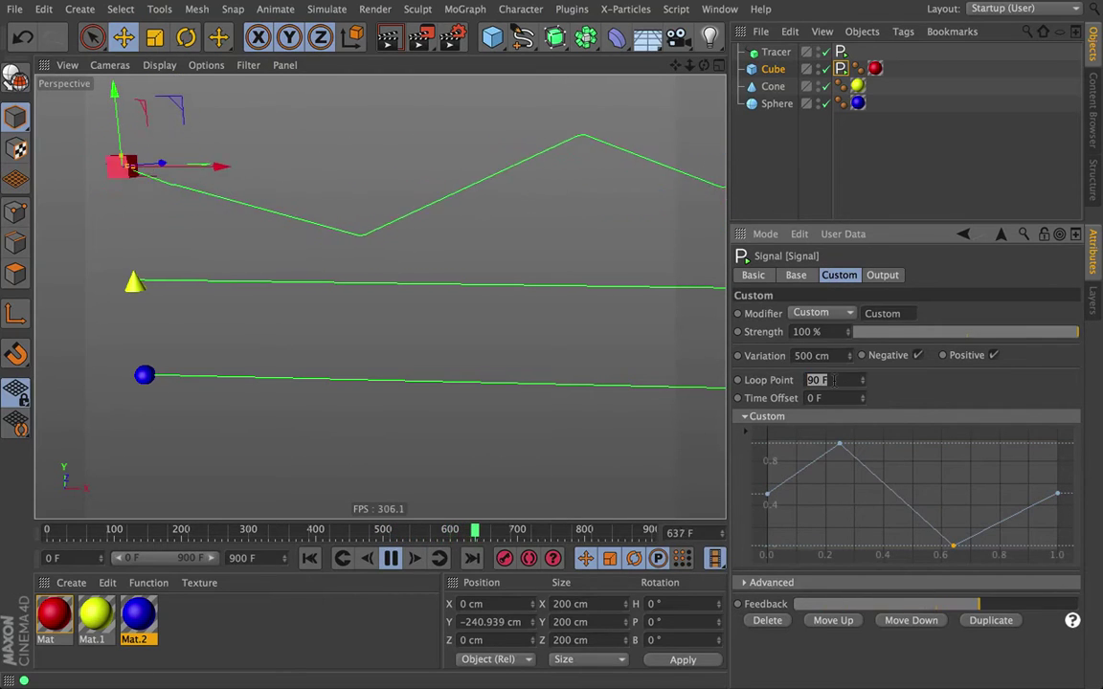
{"action": "type", "text": "45"}
{"action": "key", "text": "Return"}
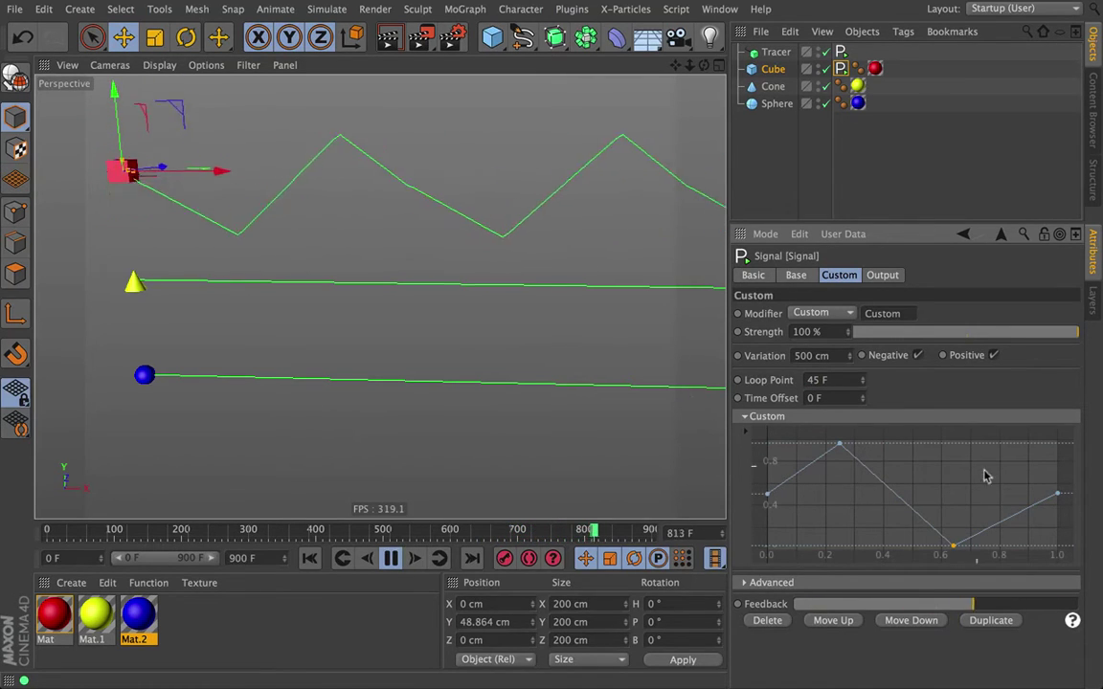
{"action": "right_click", "coordinate": [858, 507]}
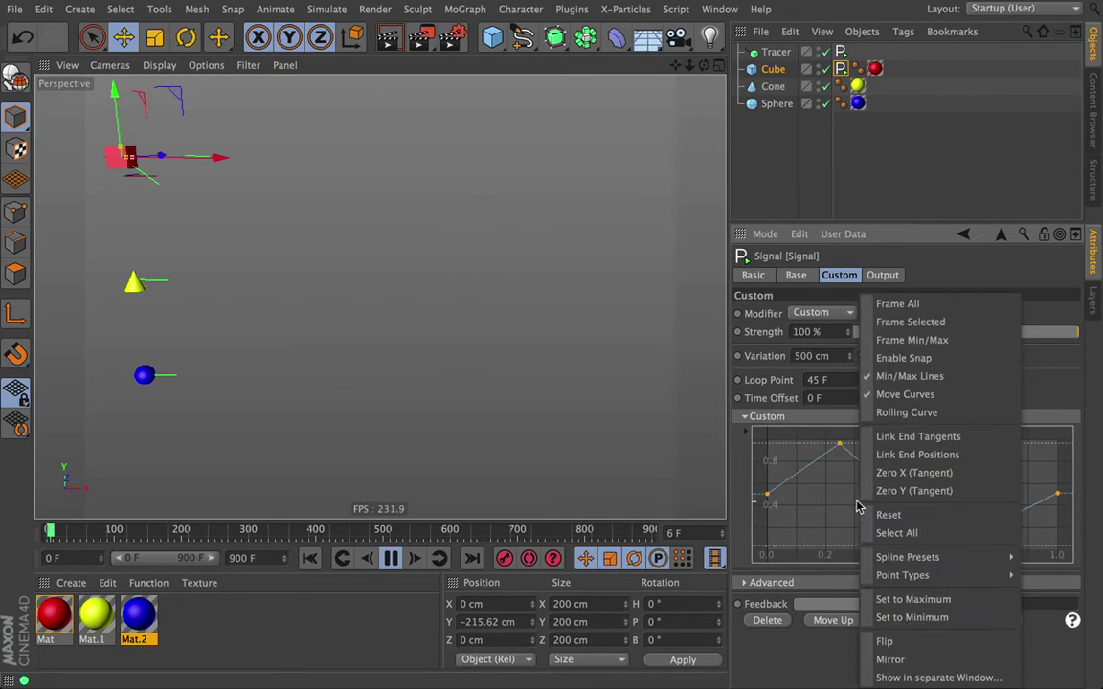
{"action": "left_click", "coordinate": [822, 517]}
{"action": "right_click", "coordinate": [839, 511]}
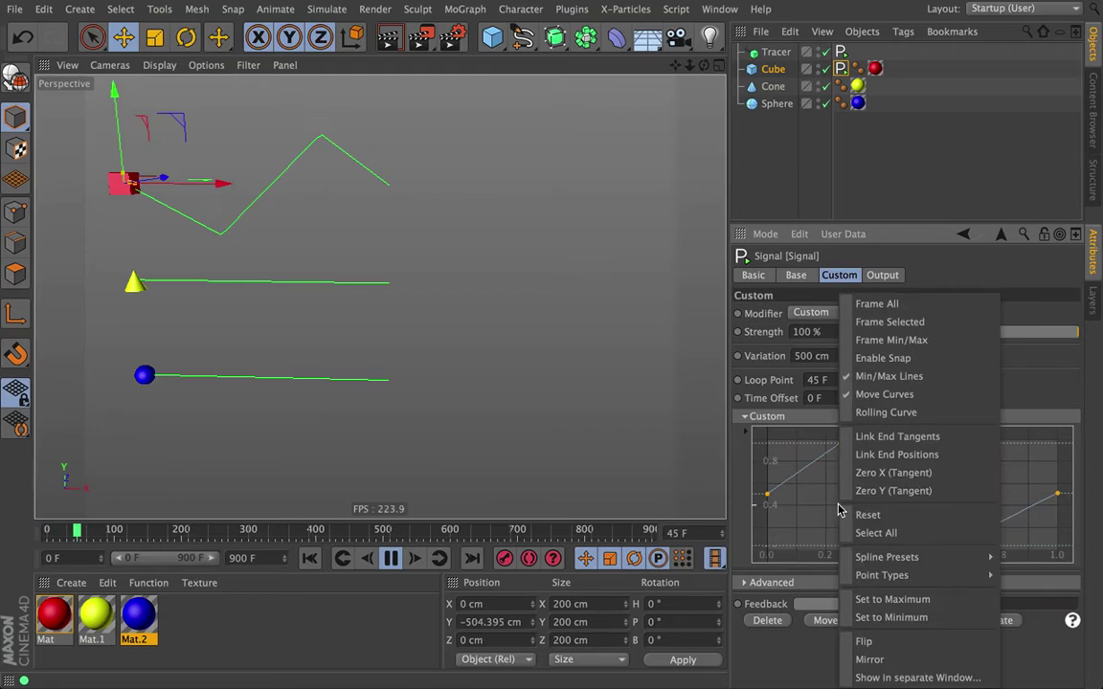
{"action": "left_click", "coordinate": [1010, 565]}
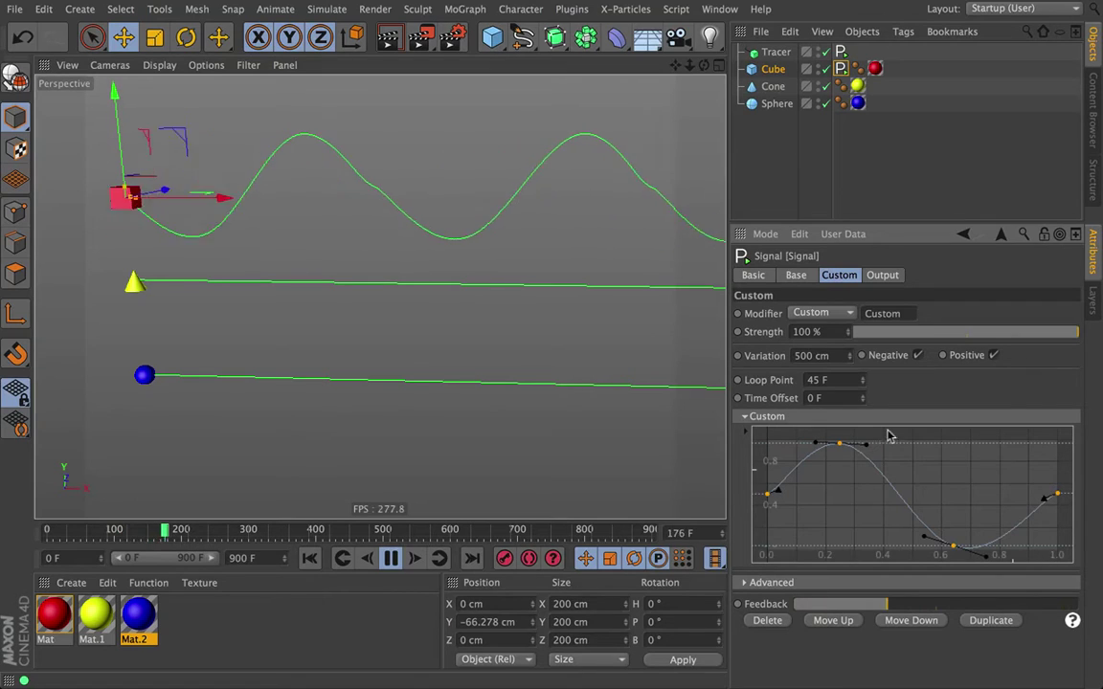
Add points to the Custom curve, flattening a middle point near 0.45 into a plateau
{"action": "left_click_drag", "start_coordinate": [985, 469], "coordinate": [1063, 499]}
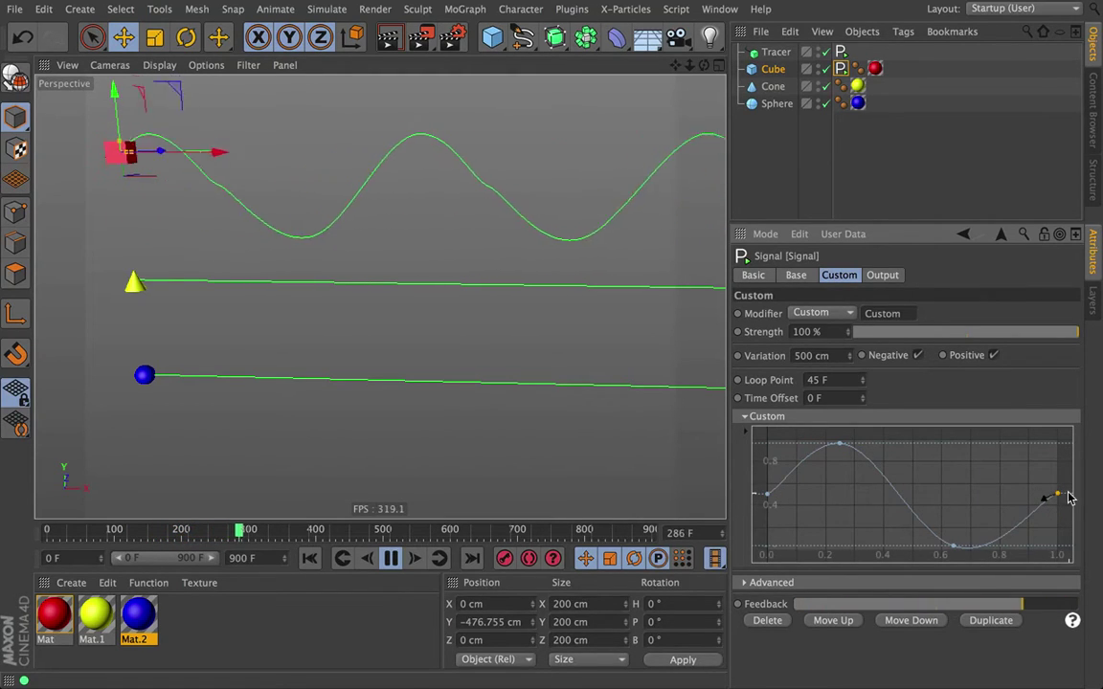
{"action": "left_click", "coordinate": [953, 546]}
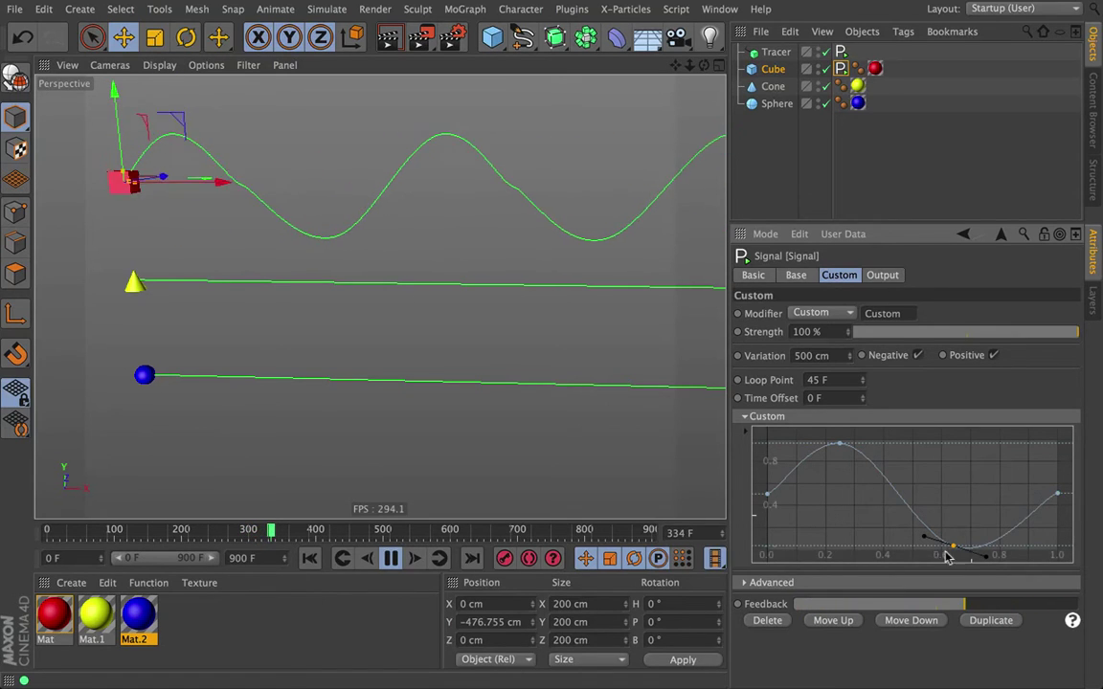
{"action": "left_click", "coordinate": [985, 499], "text": "ctrl"}
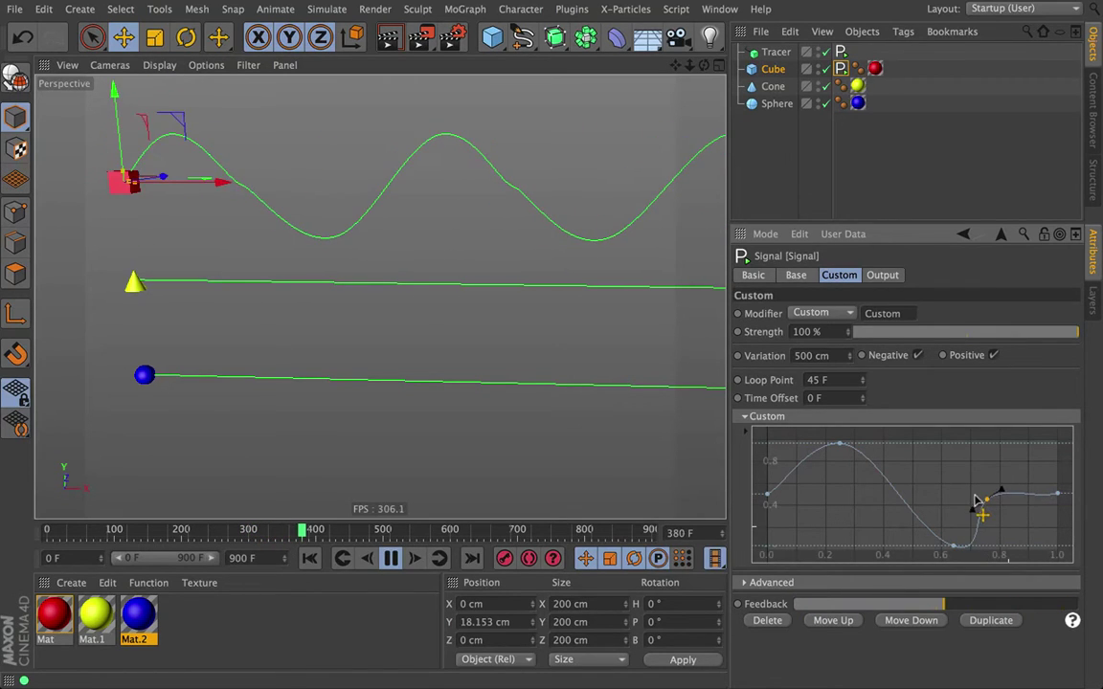
{"action": "left_click", "coordinate": [816, 495], "text": "ctrl"}
{"action": "left_click", "coordinate": [890, 491], "text": "ctrl"}
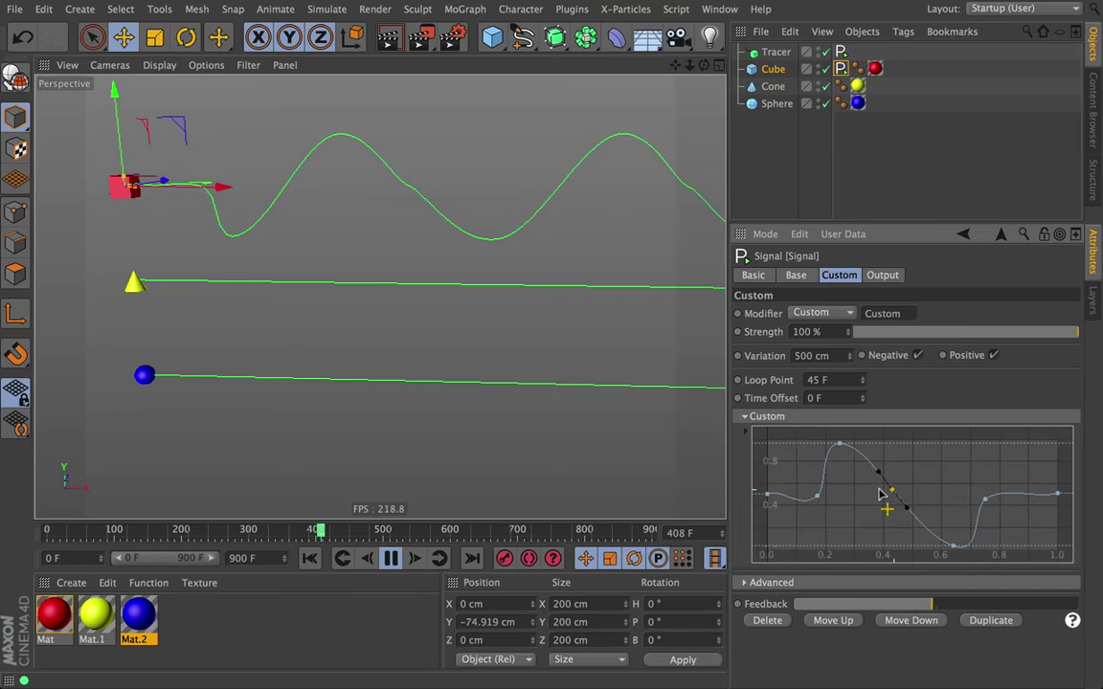
{"action": "left_click_drag", "start_coordinate": [915, 519], "coordinate": [914, 499]}
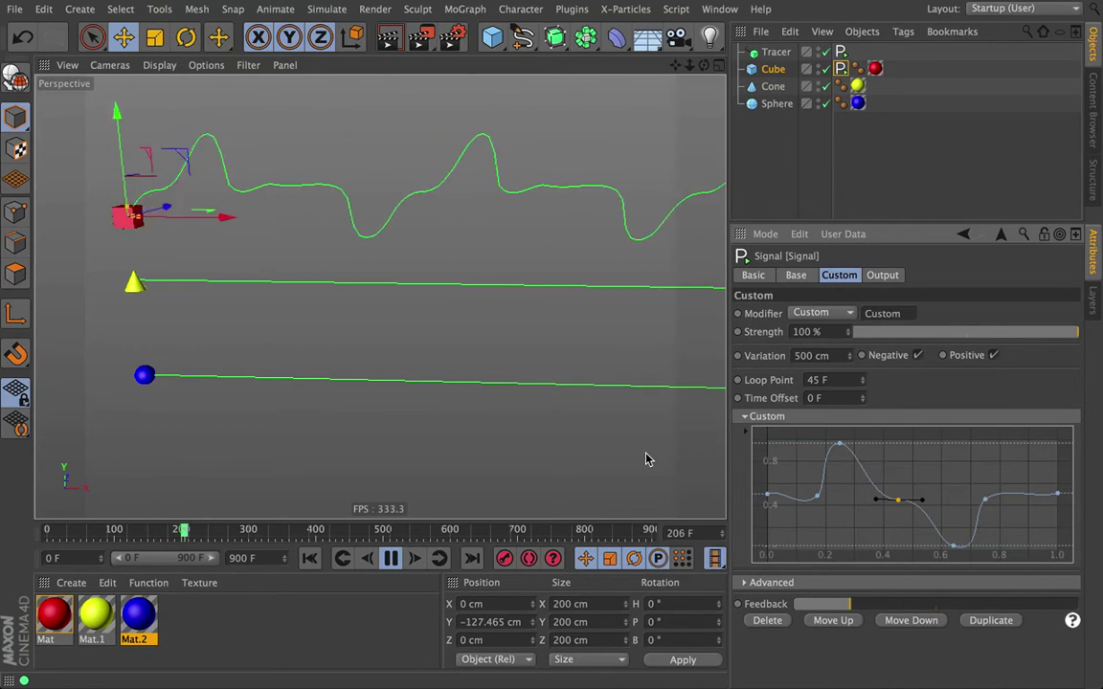
{"action": "mouse_move", "coordinate": [817, 496]}
{"action": "left_mouse_down"}
{"action": "mouse_move", "coordinate": [812, 504]}
{"action": "mouse_move", "coordinate": [819, 490]}
{"action": "left_mouse_up"}
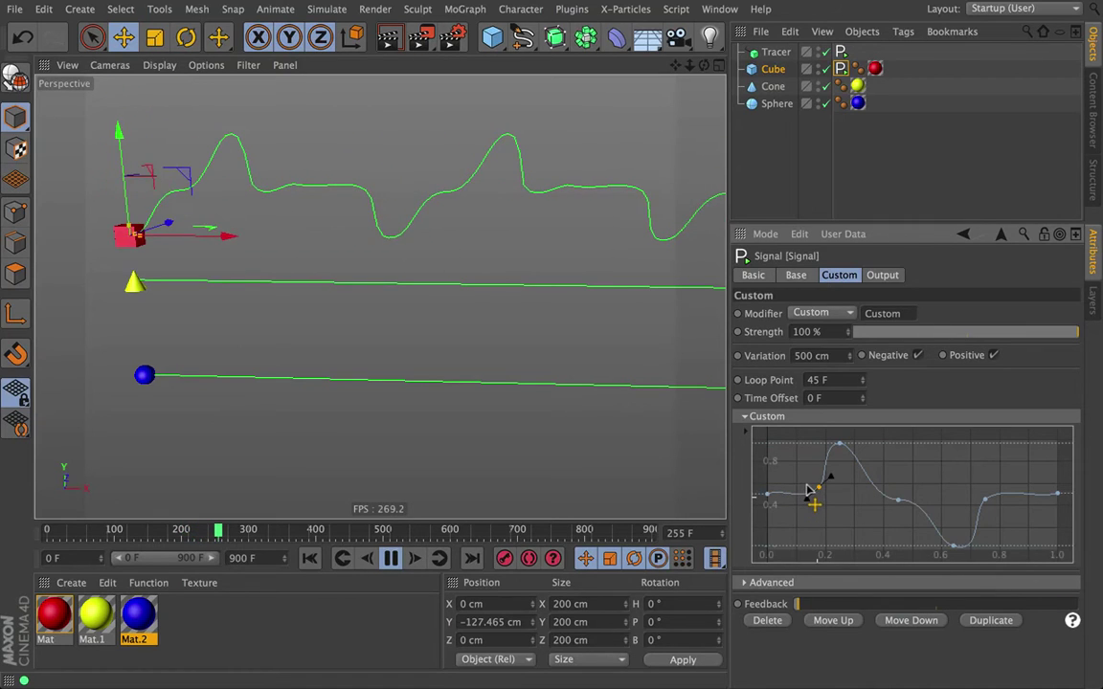
Fade Signal strength to zero with a Custom Advanced curve ending at 200 F, then rewind
{"action": "left_click", "coordinate": [766, 583]}
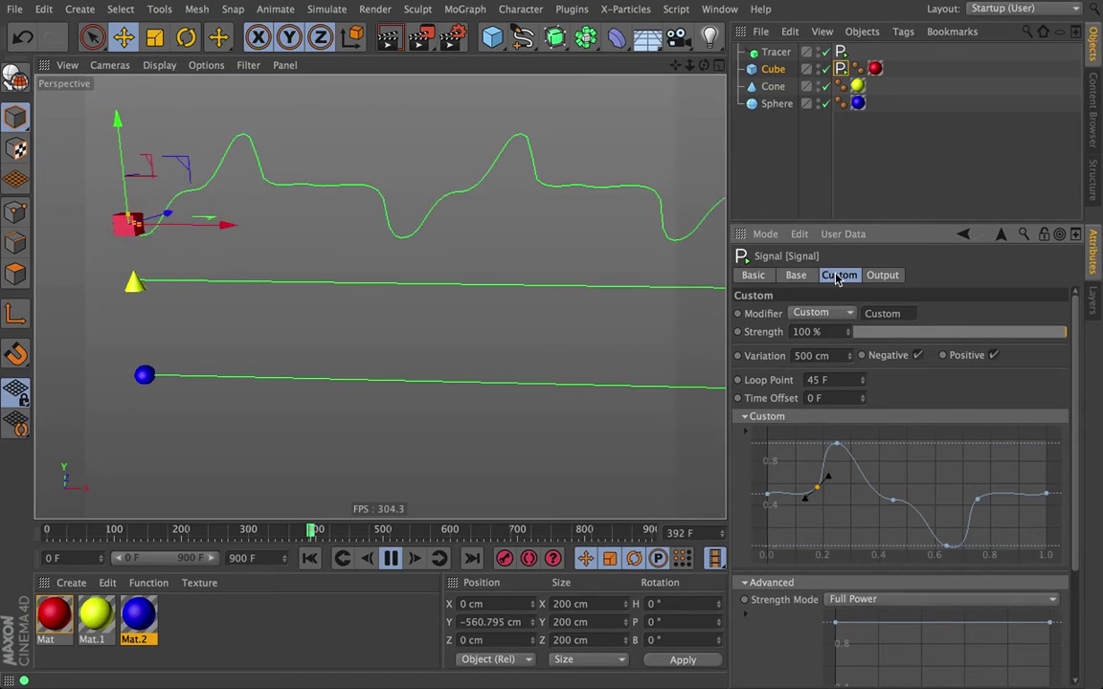
{"action": "scroll", "coordinate": [771, 601], "scroll_direction": "down", "scroll_amount": 3}
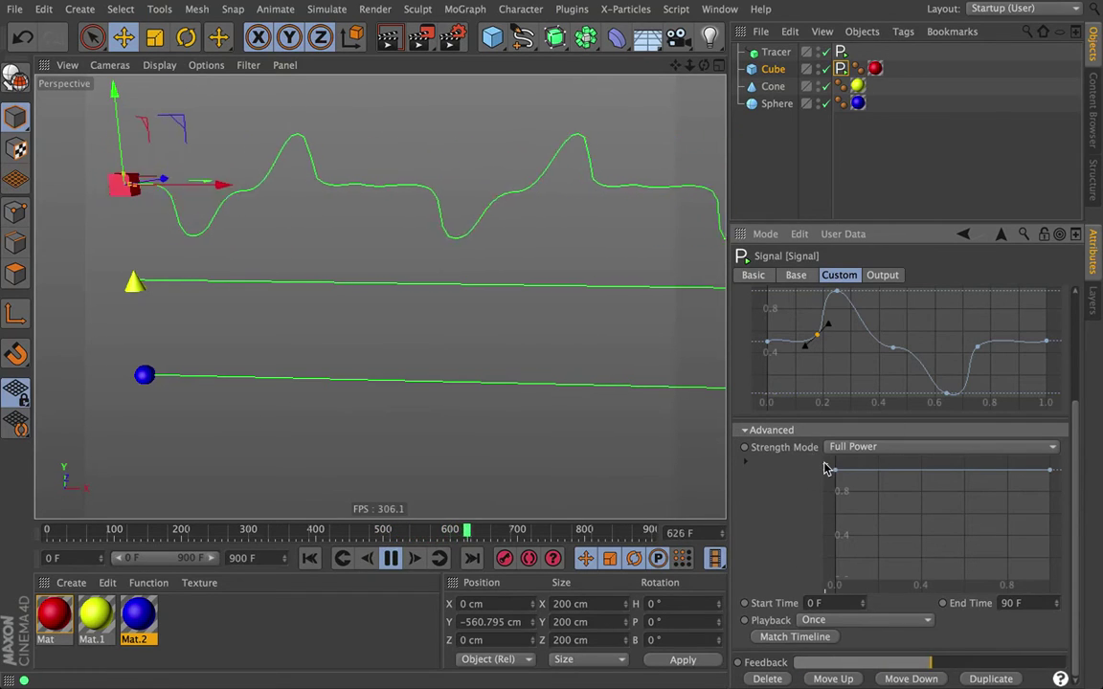
{"action": "left_click_drag", "start_coordinate": [1050, 471], "coordinate": [1054, 581]}
{"action": "left_click", "coordinate": [1013, 603]}
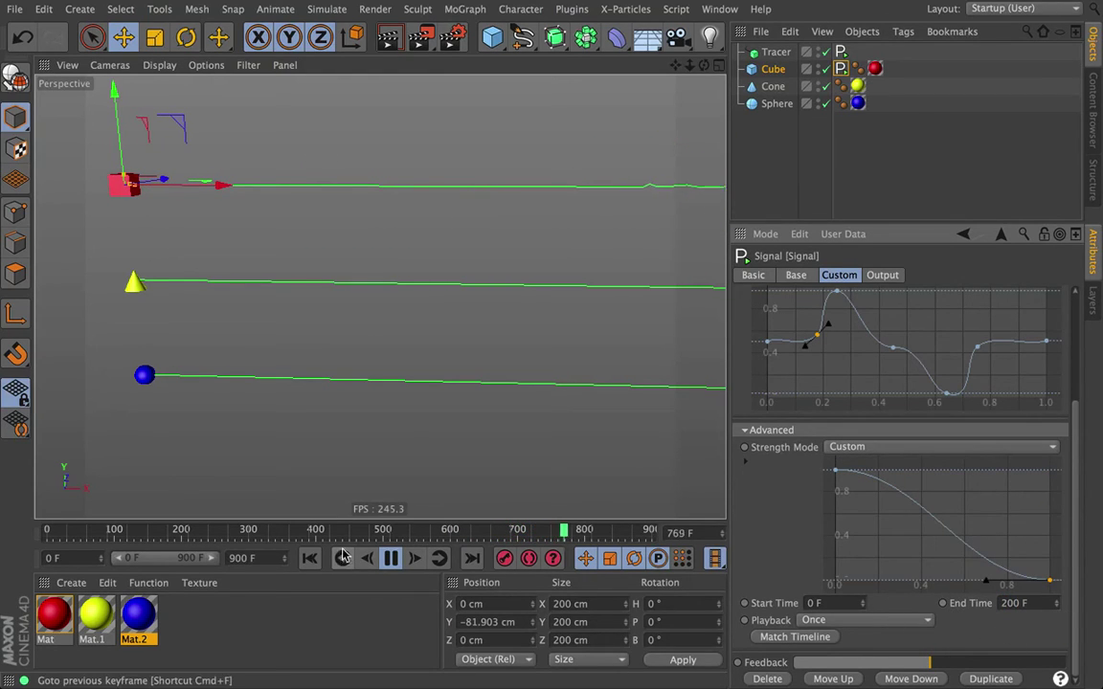
{"action": "key", "text": "shift+f"}
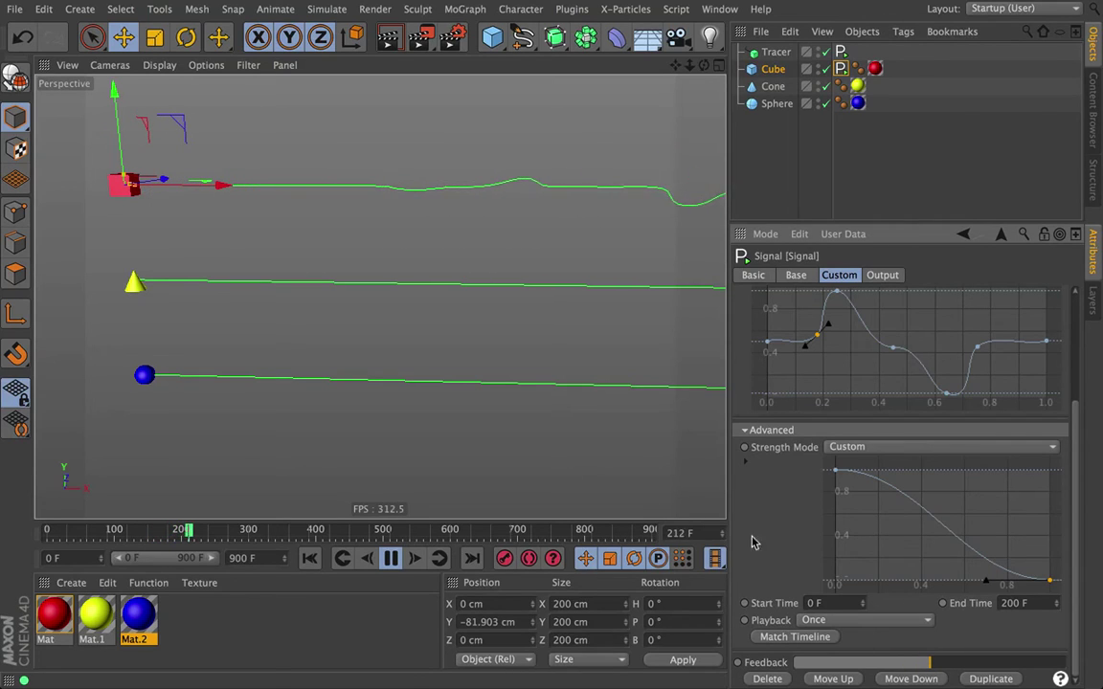
Set the strength Playback to Pingpong with a 90 F End Time
{"action": "left_click", "coordinate": [855, 621]}
{"action": "left_click", "coordinate": [849, 648]}
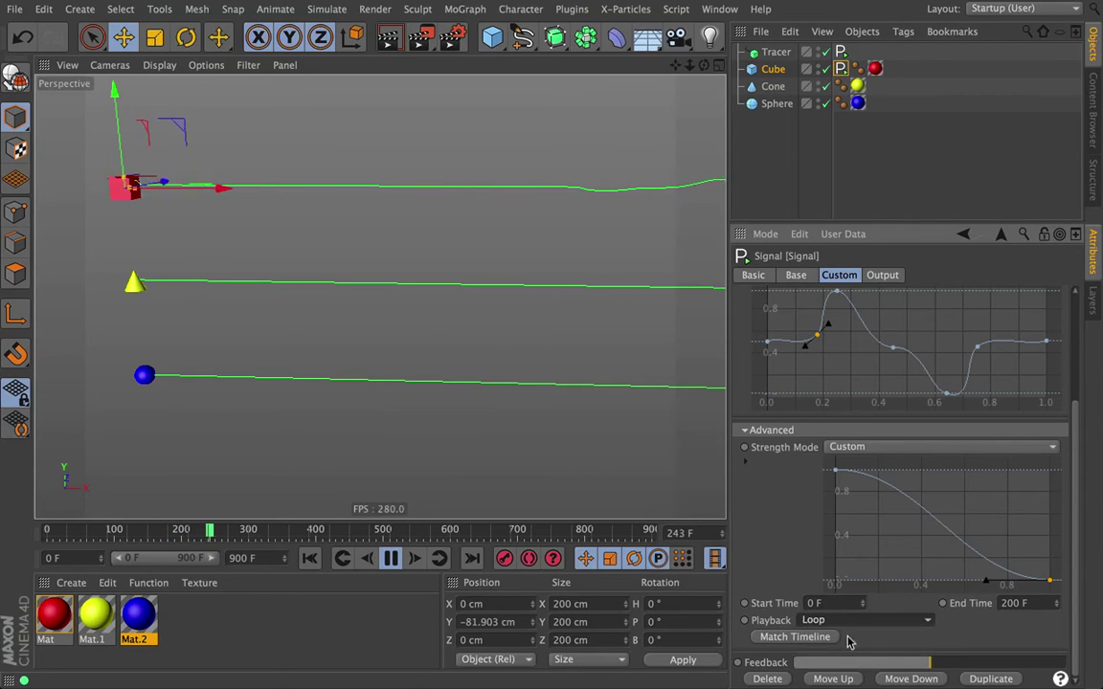
{"action": "left_click", "coordinate": [862, 620]}
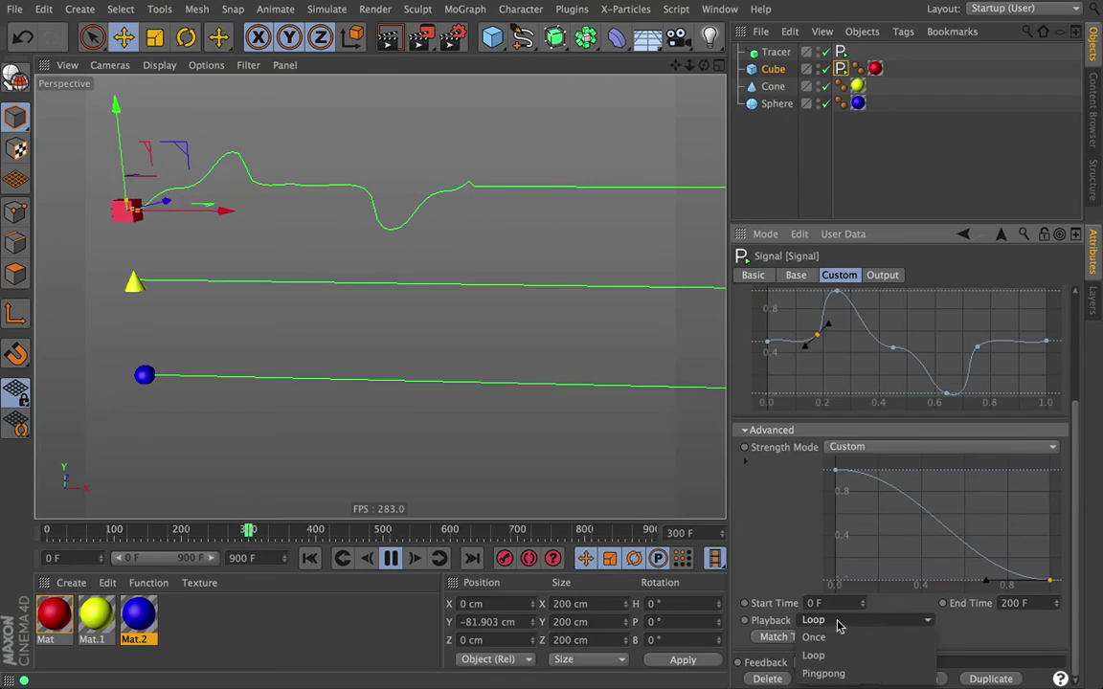
{"action": "left_click", "coordinate": [833, 673]}
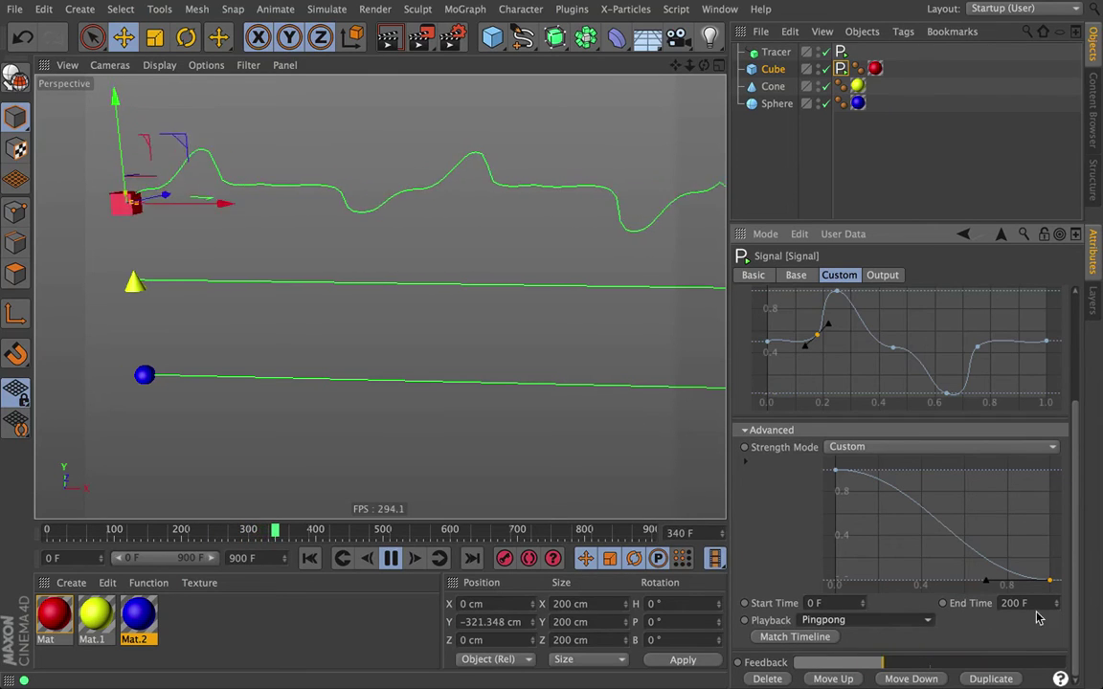
{"action": "left_click", "coordinate": [1001, 603]}
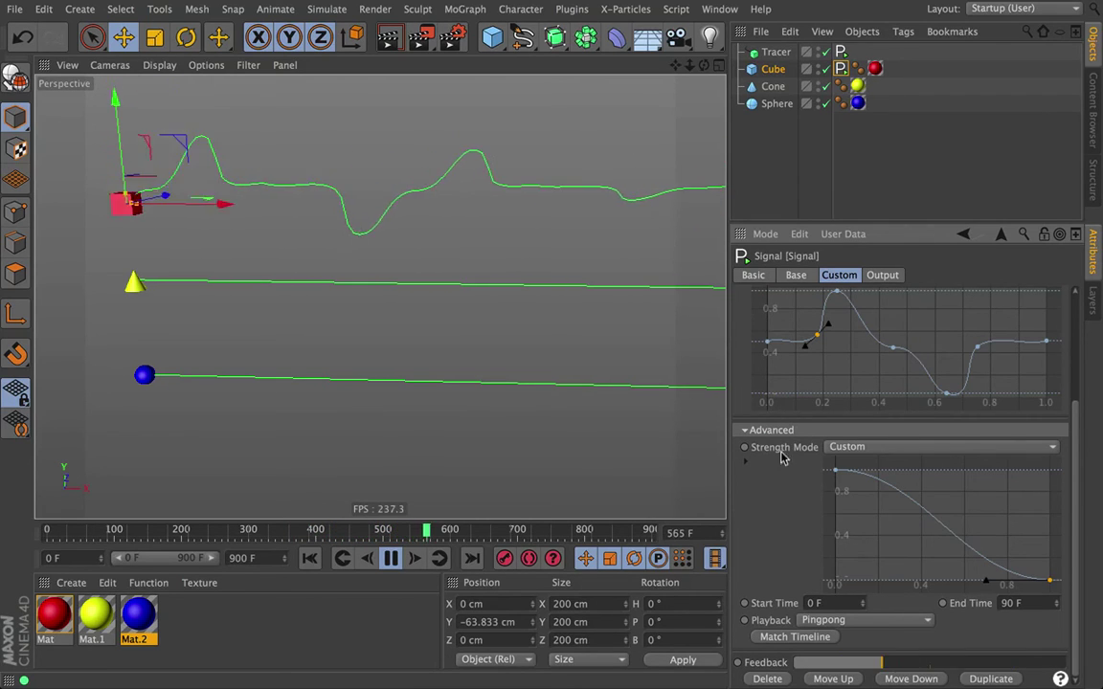
Return Strength Mode to Full Power and collapse the Advanced settings
{"action": "left_click", "coordinate": [873, 446]}
{"action": "left_click", "coordinate": [871, 462]}
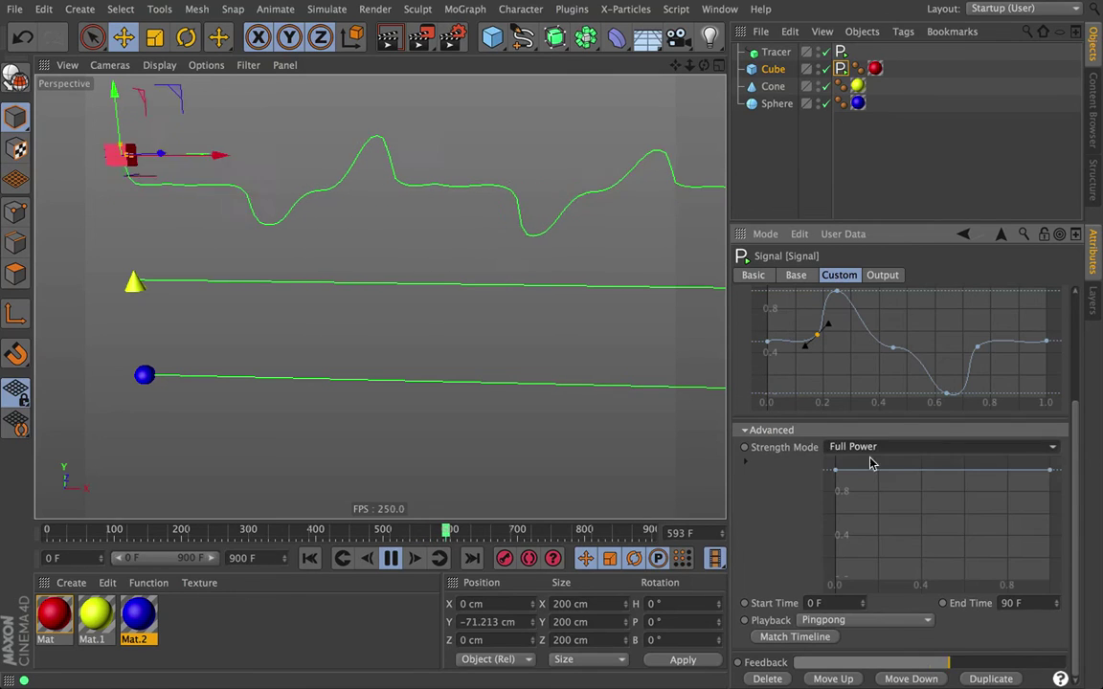
{"action": "left_click", "coordinate": [756, 432]}
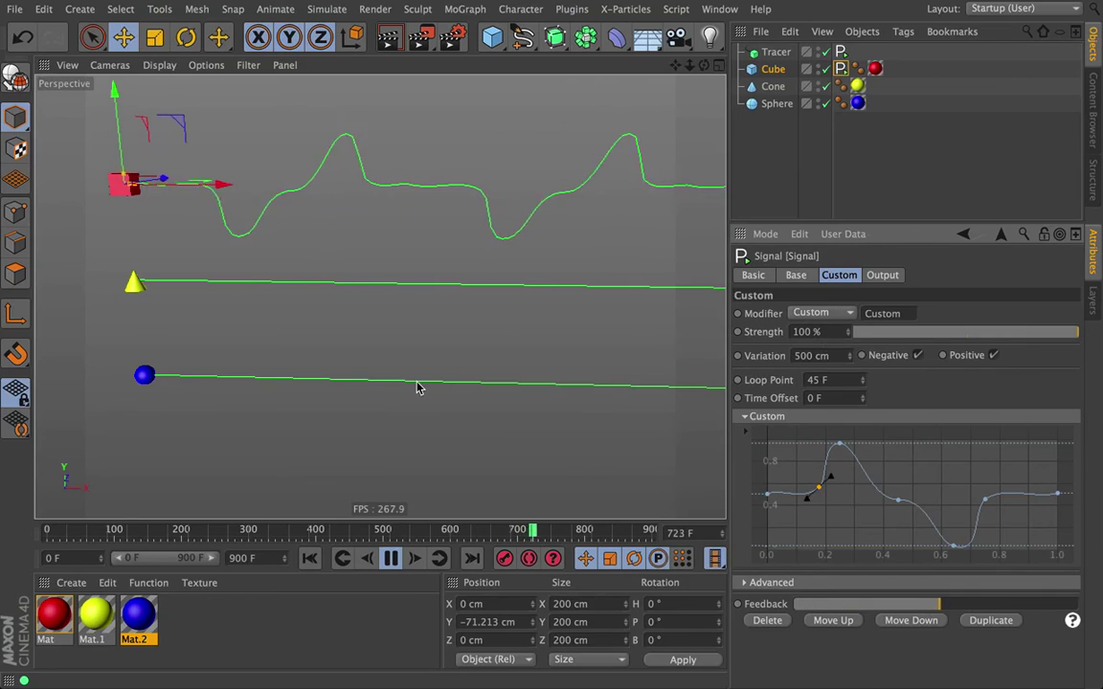
Check the Base tab, return to Custom, and pause playback at frame 11, keeping the Custom modifier
{"action": "left_click", "coordinate": [794, 275]}
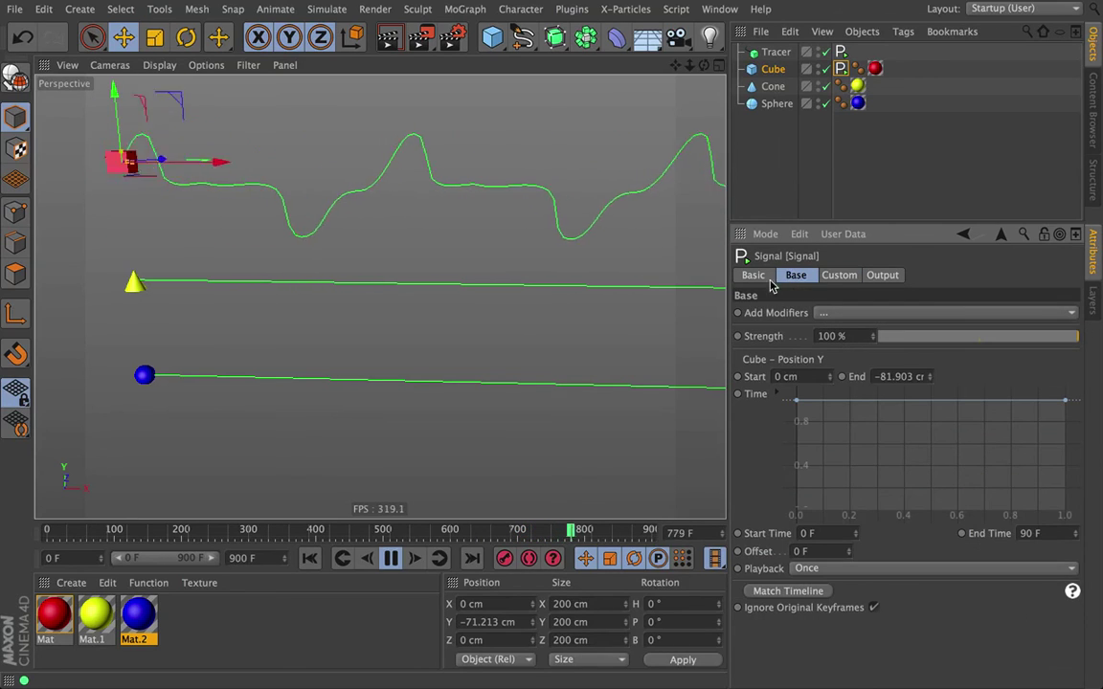
{"action": "left_click", "coordinate": [840, 276]}
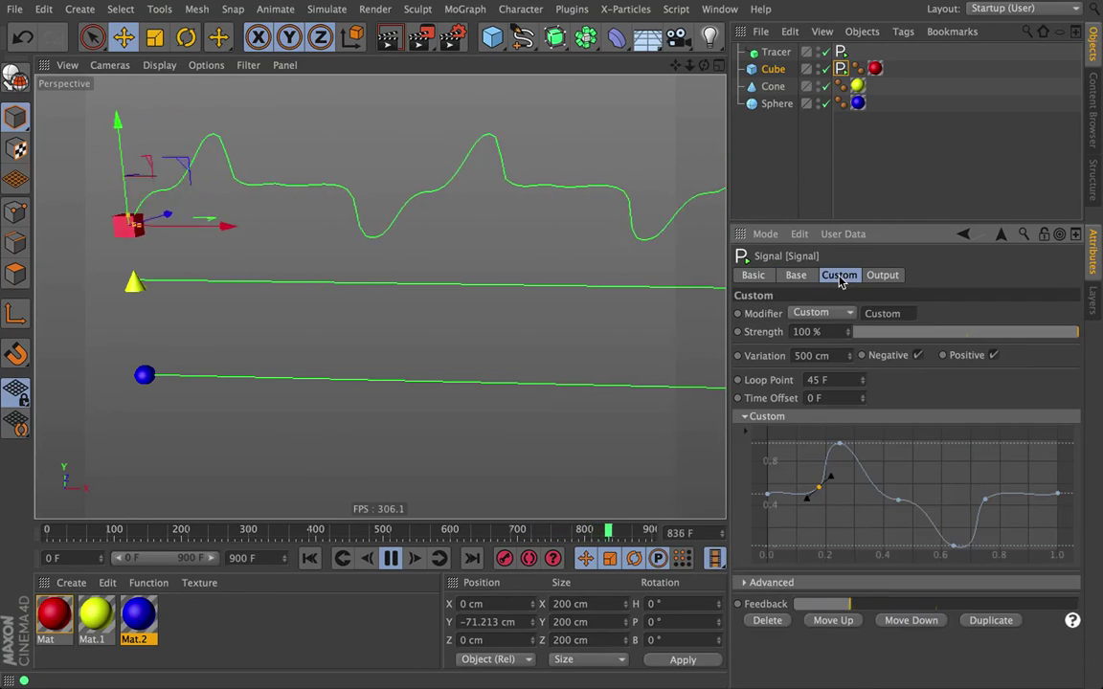
{"action": "left_click", "coordinate": [390, 558]}
{"action": "left_click", "coordinate": [803, 315]}
{"action": "left_click", "coordinate": [770, 330]}
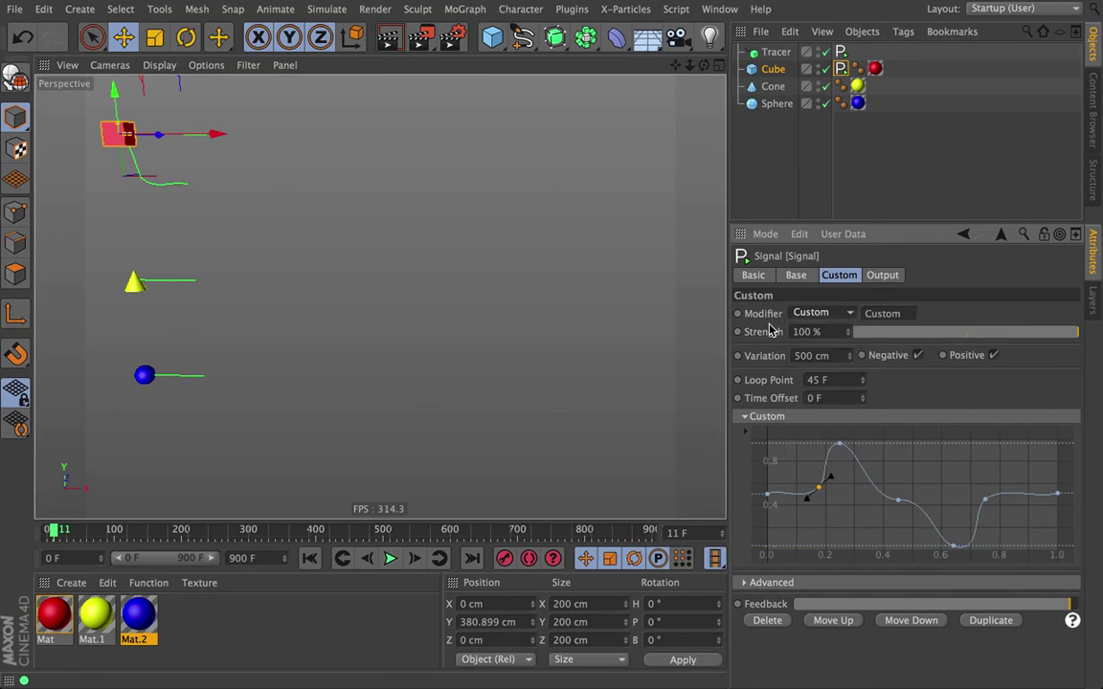